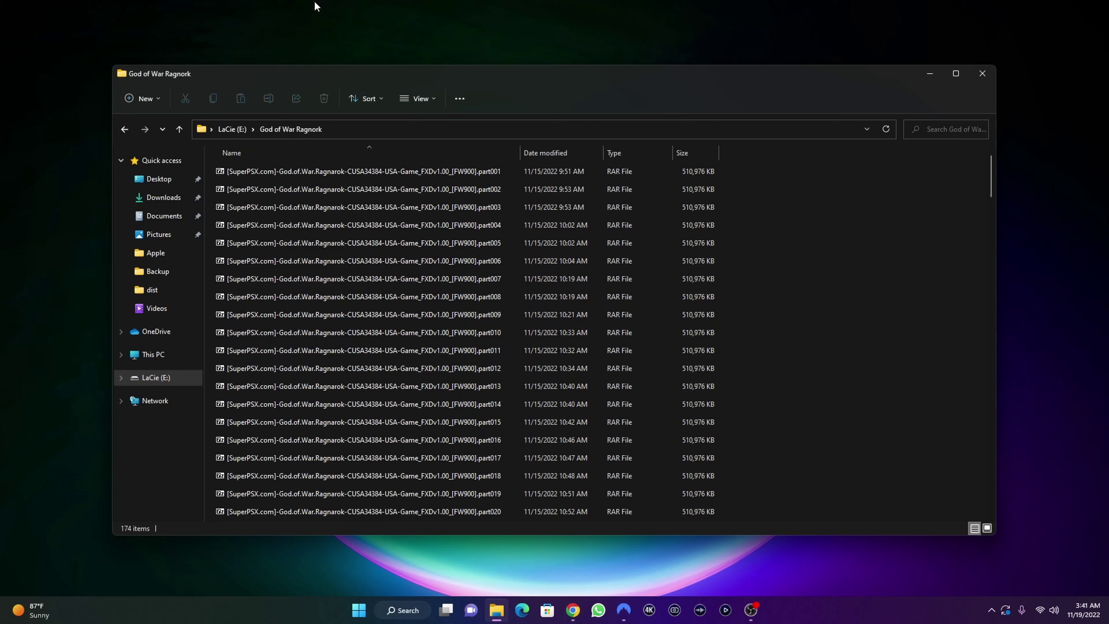
- Reopen the God of War Ragnork folder on LaCie (E:) and extract the part001 archive with 7-Zip into its own named subfolder
left_click(233, 136)
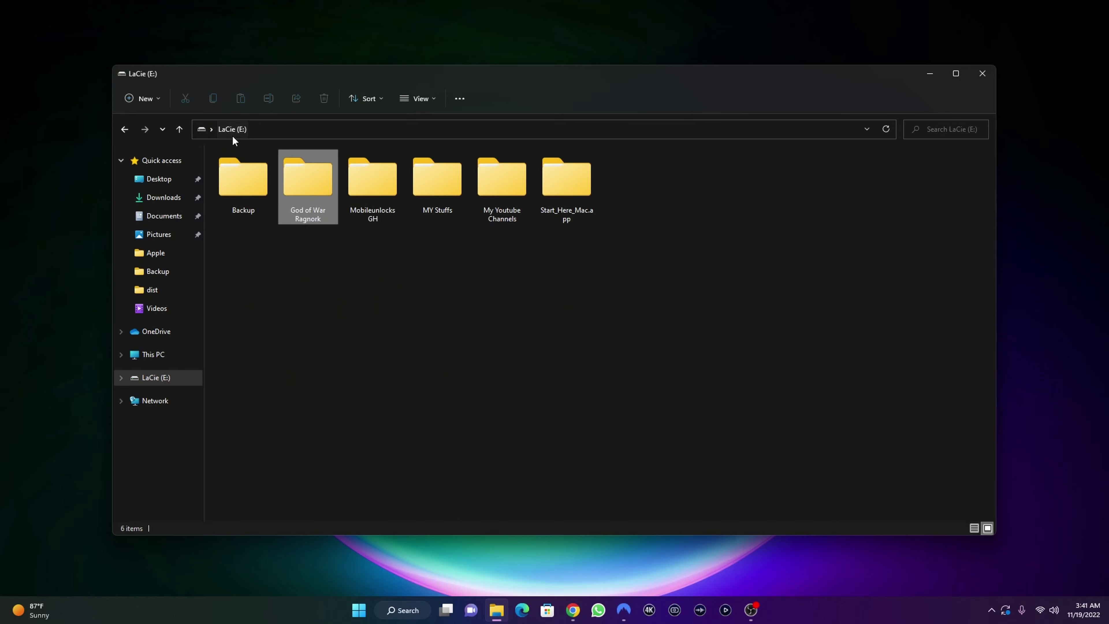
left_click(308, 212)
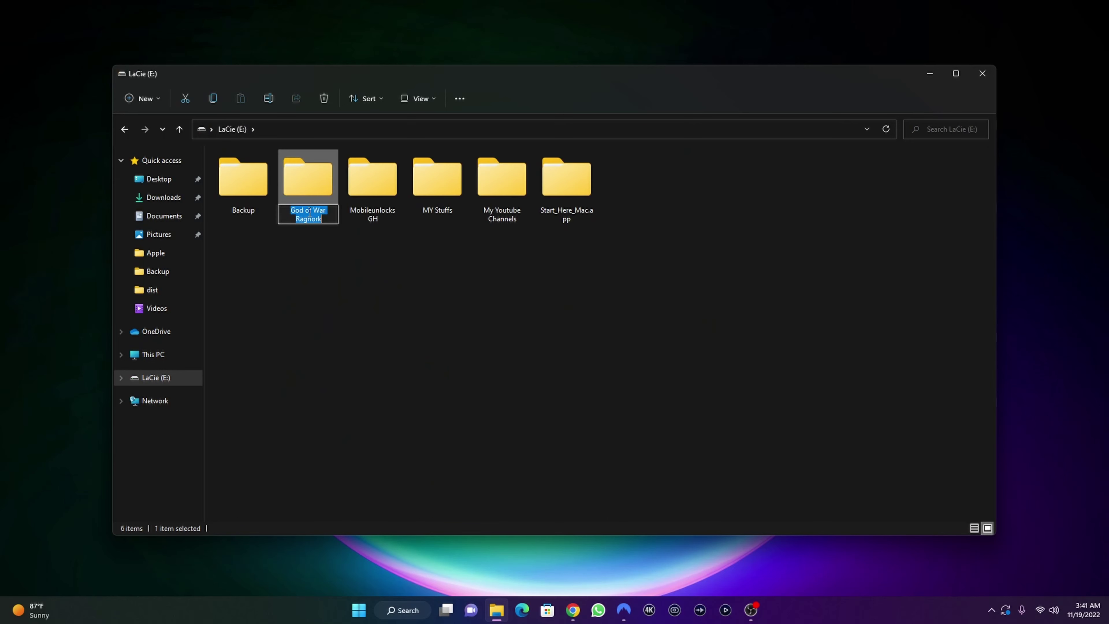
double_click(311, 193)
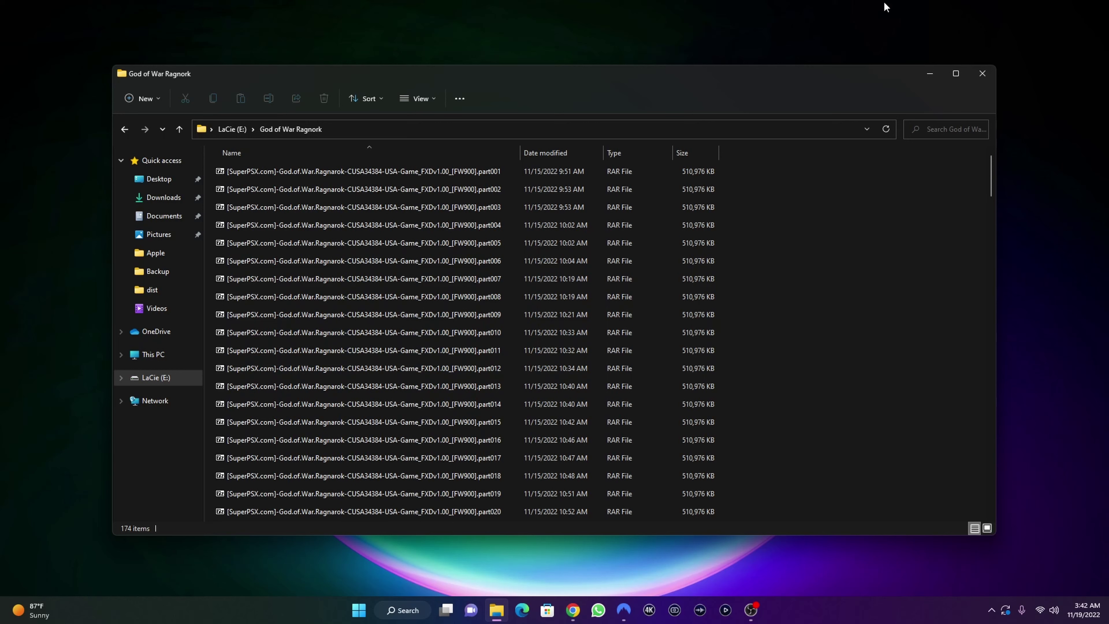
right_click(355, 172)
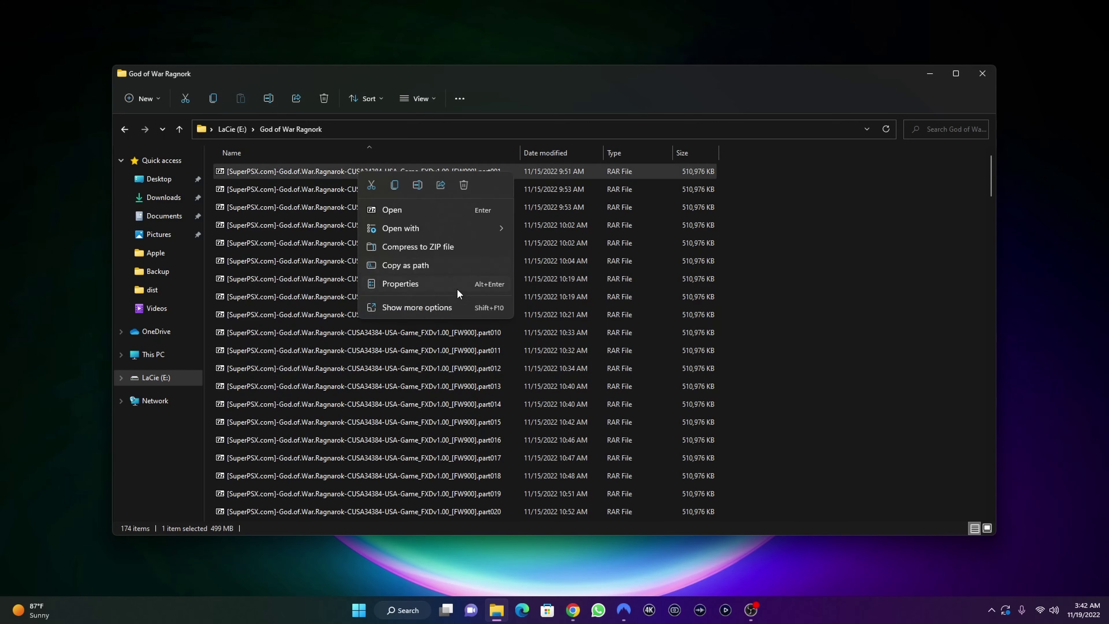
left_click(450, 308)
mouse_move(516, 337)
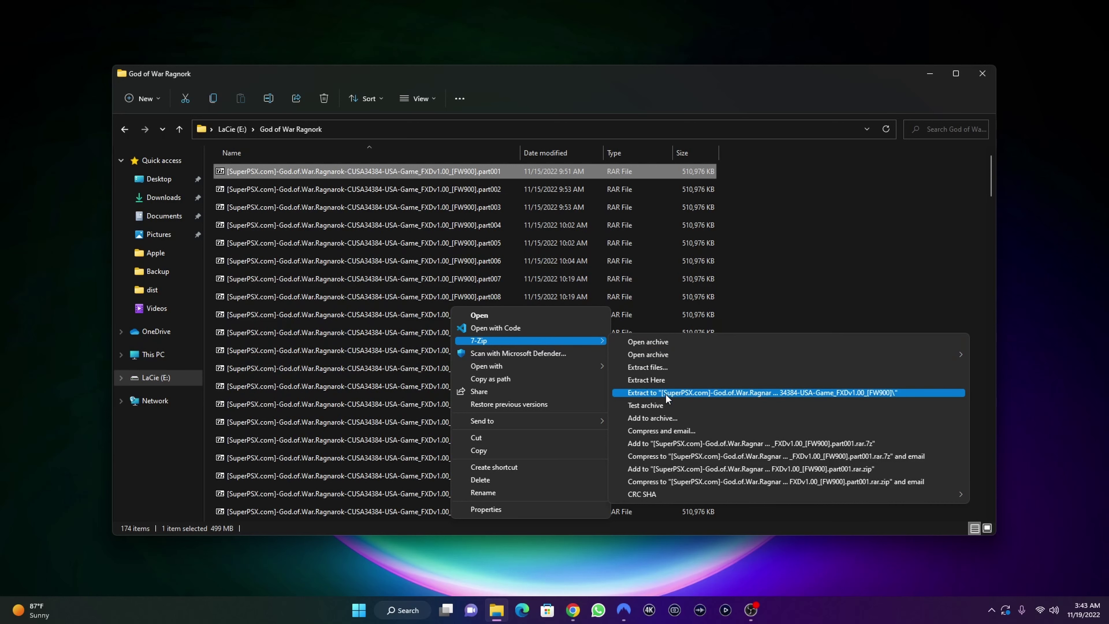
left_click(711, 393)
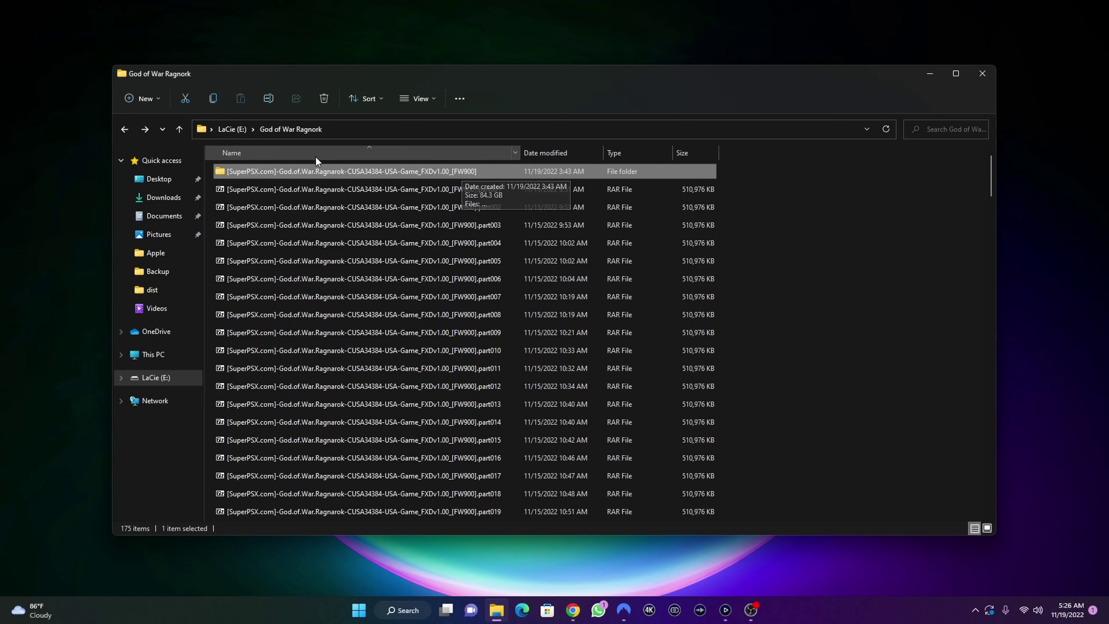
- Open the extracted [SuperPSX.com]-God.of.War.Ragnarok-CUSA34384-USA-Game_FXDv1.00_[FW900] folder
mouse_move(306, 171)
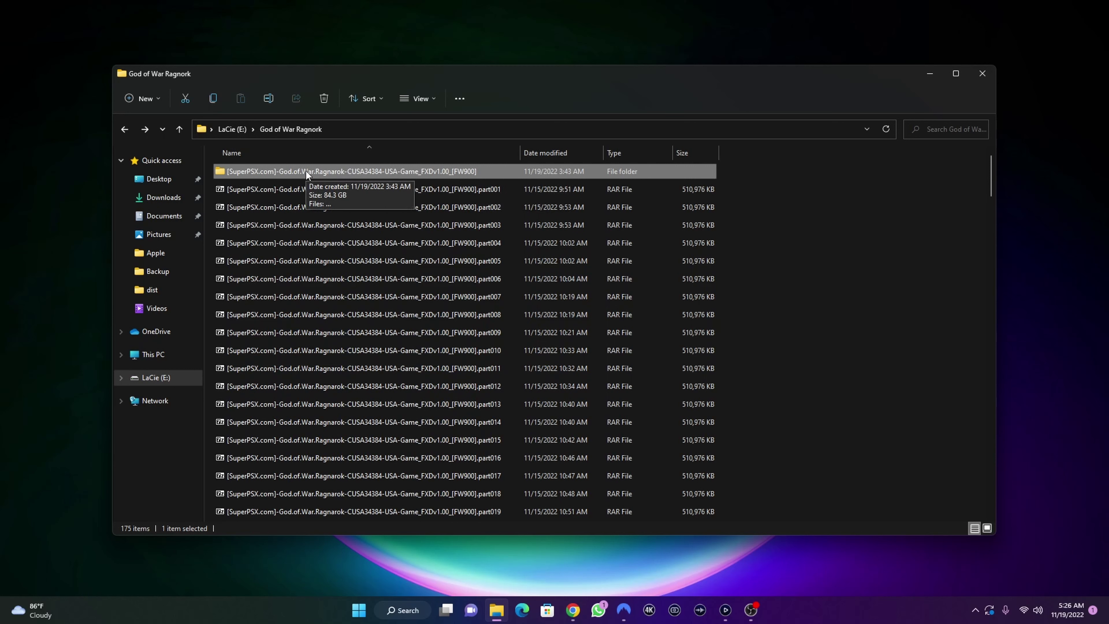
double_click(294, 171)
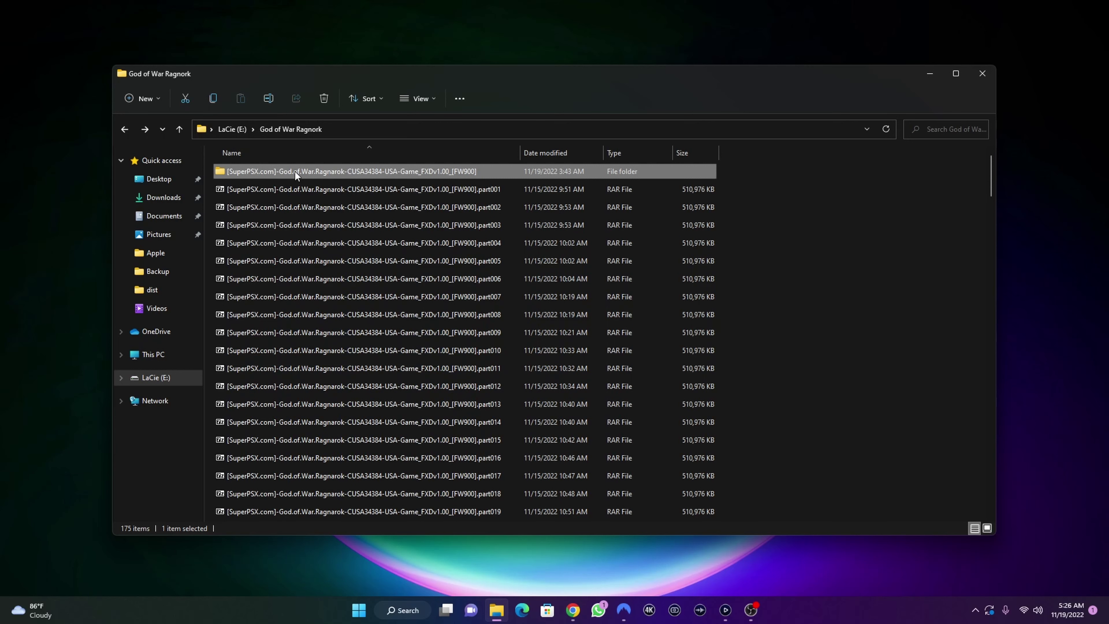
mouse_move(269, 178)
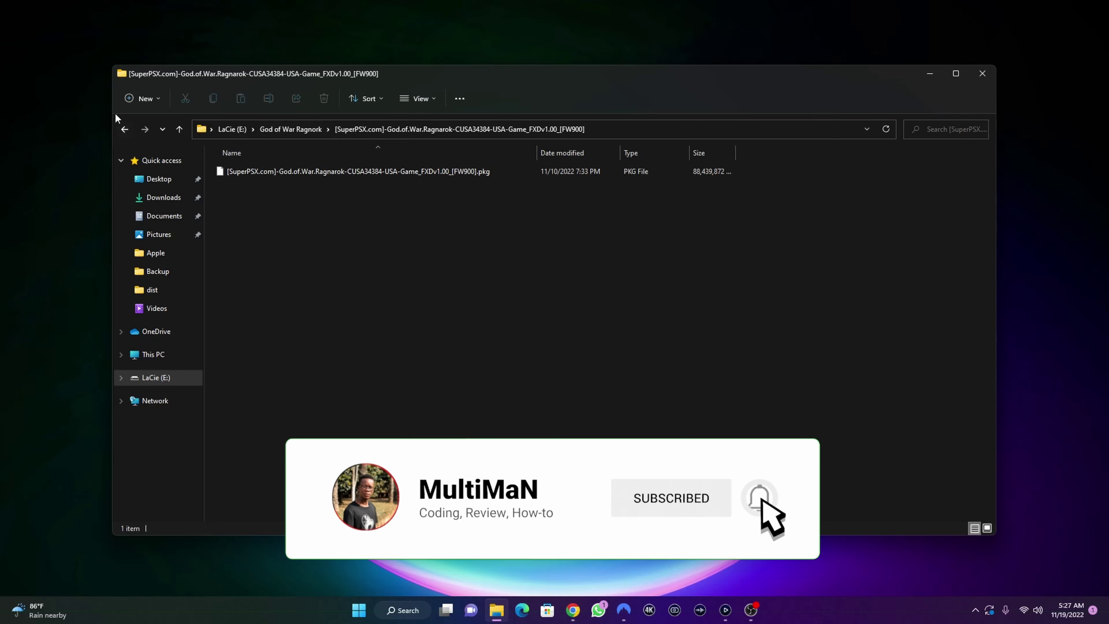
left_click(125, 129)
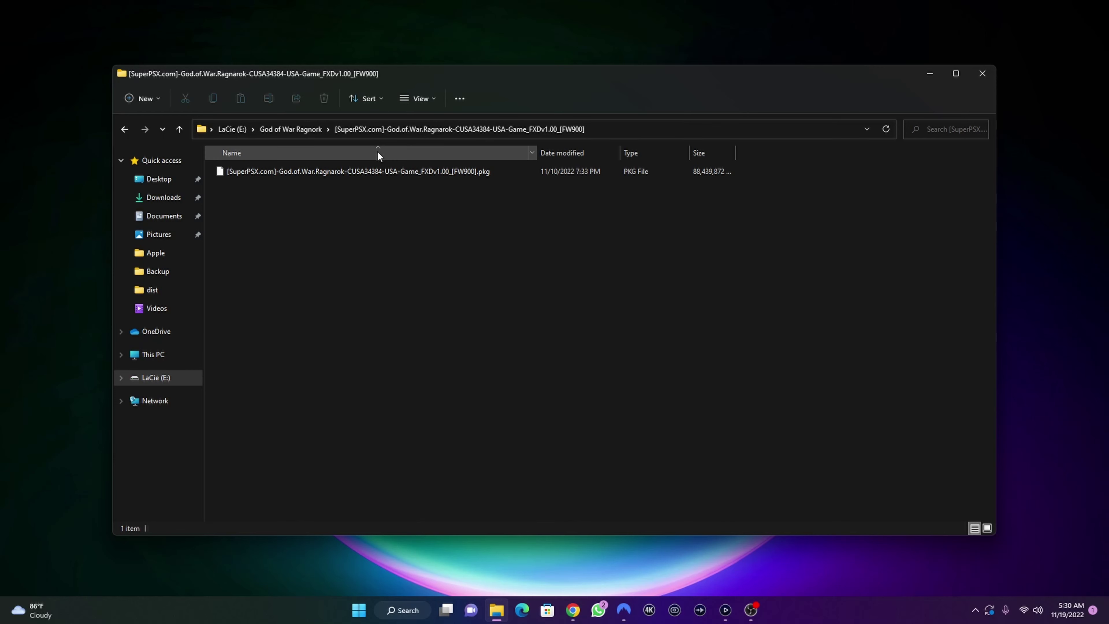
- Move the extracted God of War Ragnarok .pkg file to the root of the LaCie (E:) drive
left_click(354, 178)
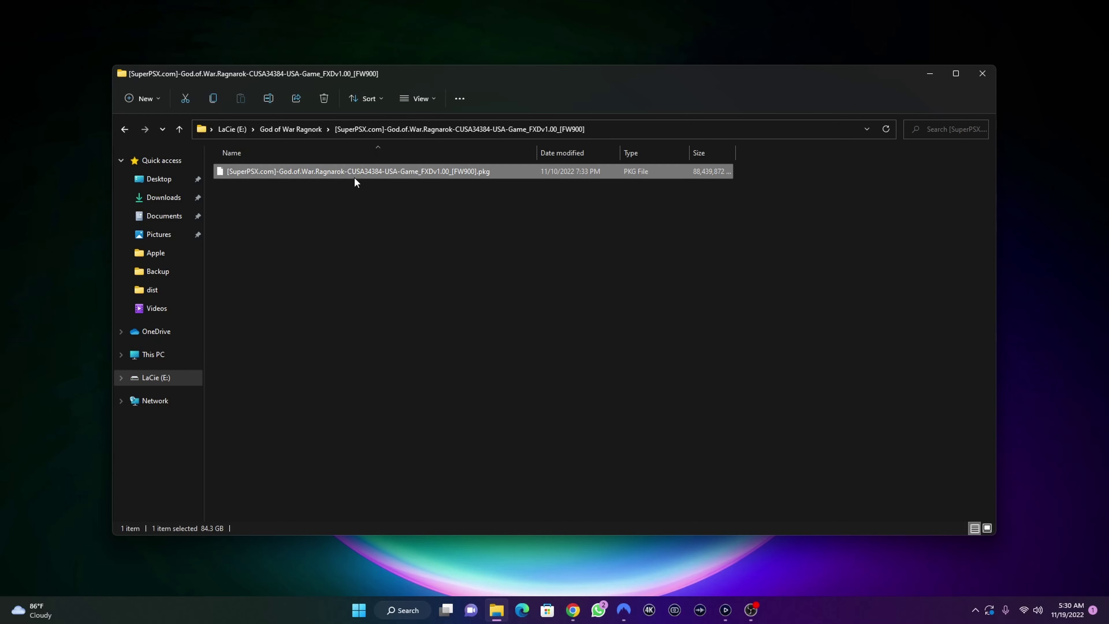
key("ctrl+x")
left_click(178, 377)
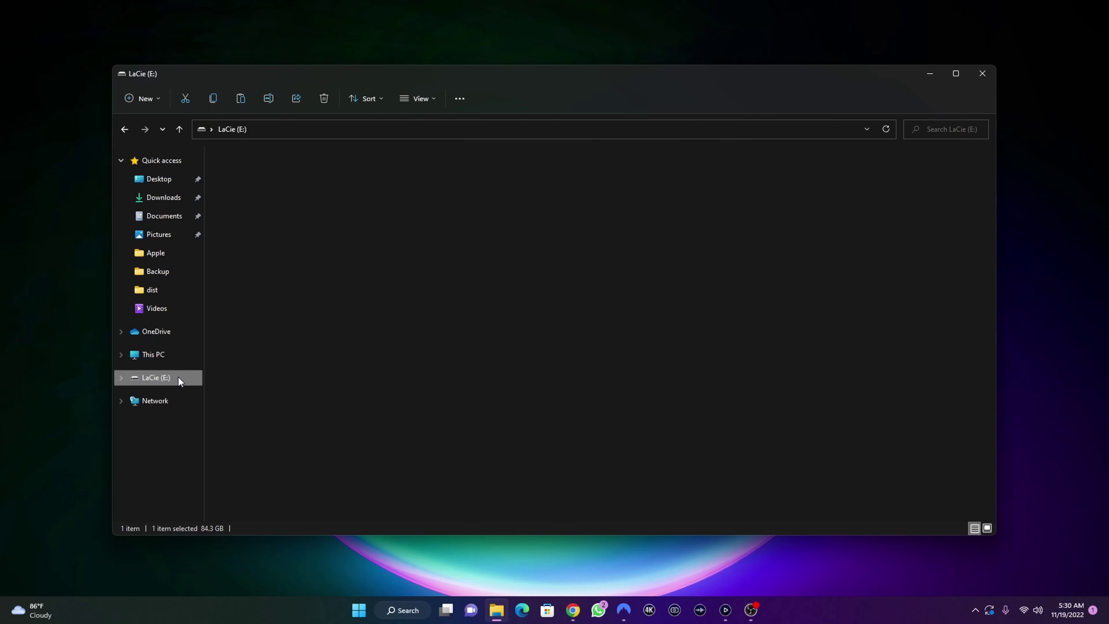
left_click(422, 307)
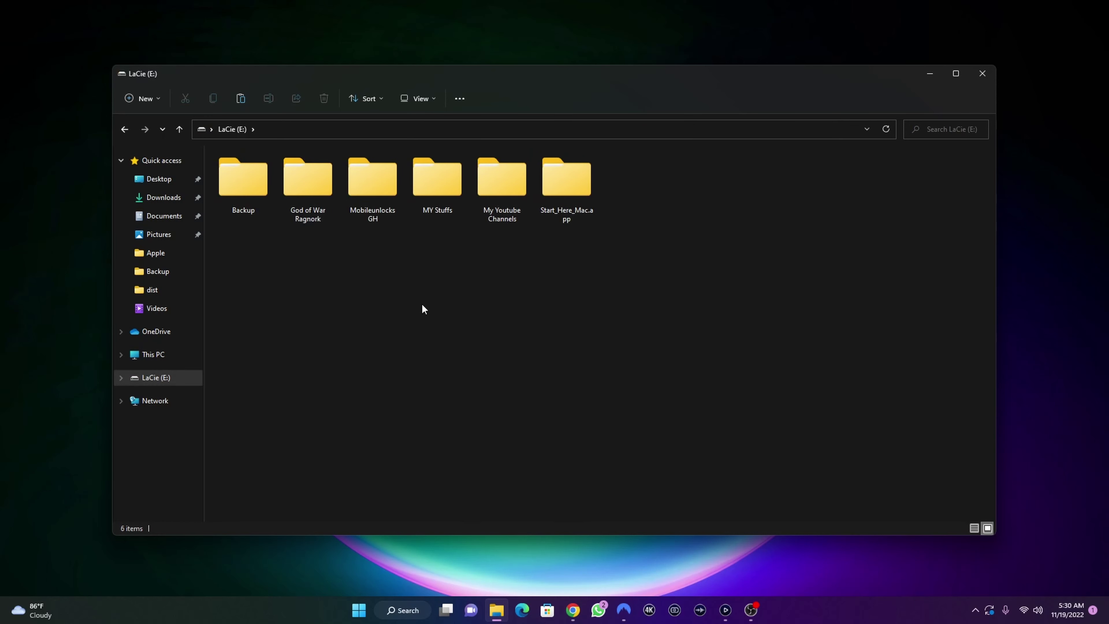
key("ctrl+v")
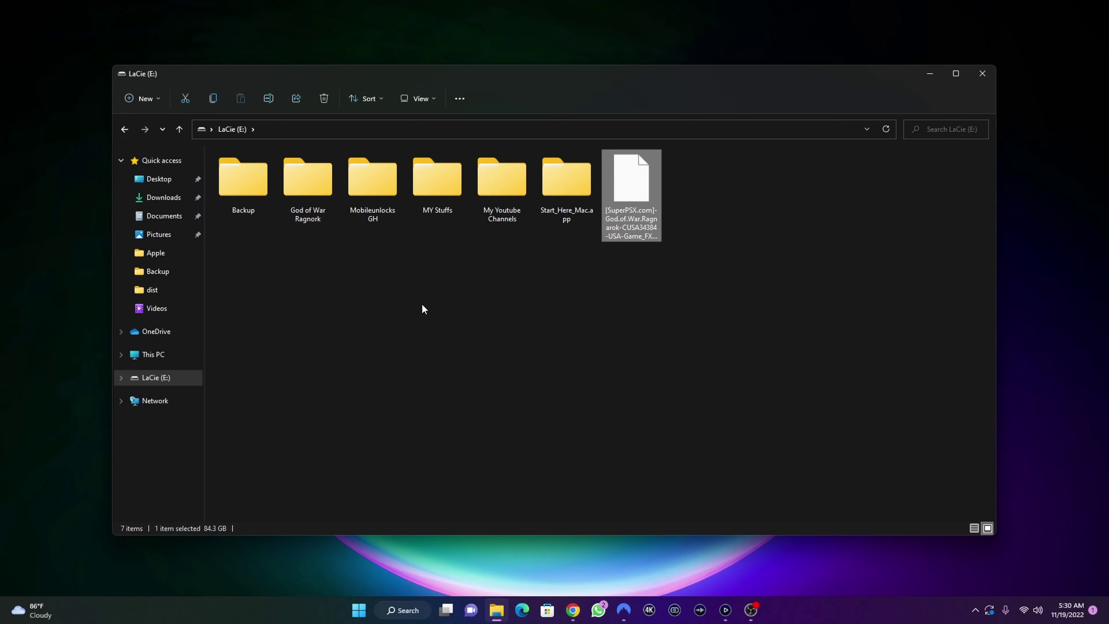
- Delete the God of War Ragnork folder from the LaCie (E:) drive and select the moved .pkg file
left_click(303, 198)
right_click(303, 198)
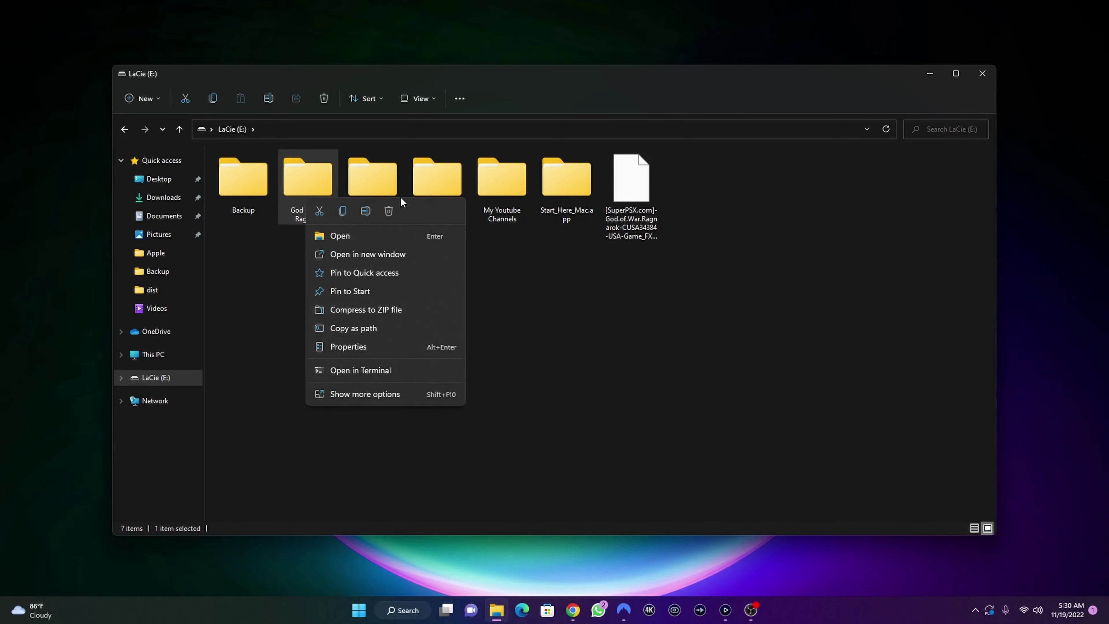
left_click(387, 214)
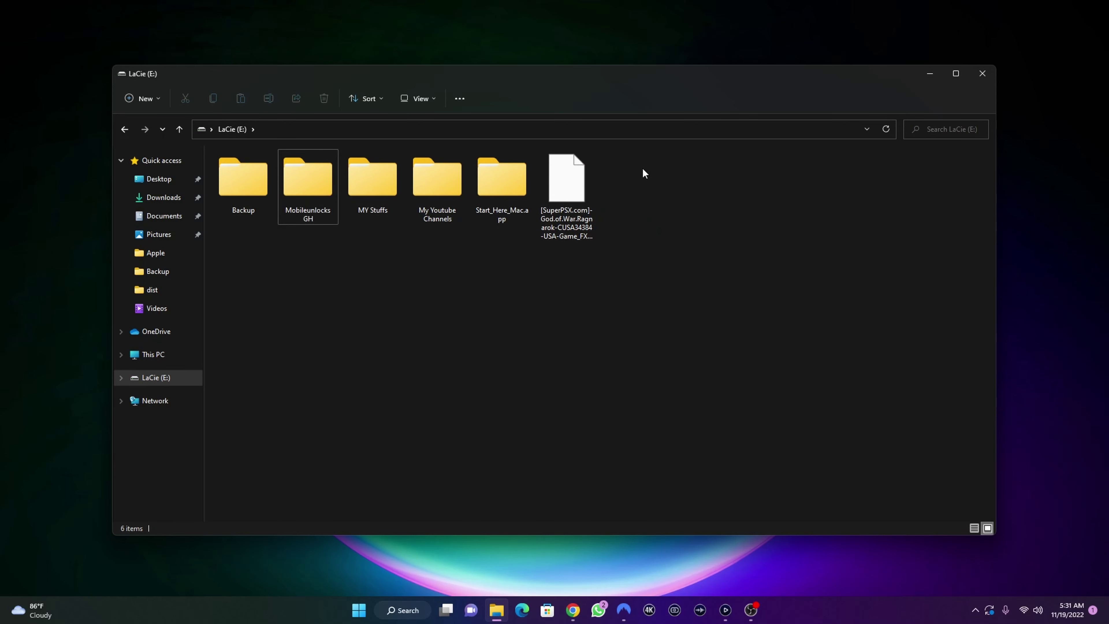
left_click_drag(638, 166, 565, 239)
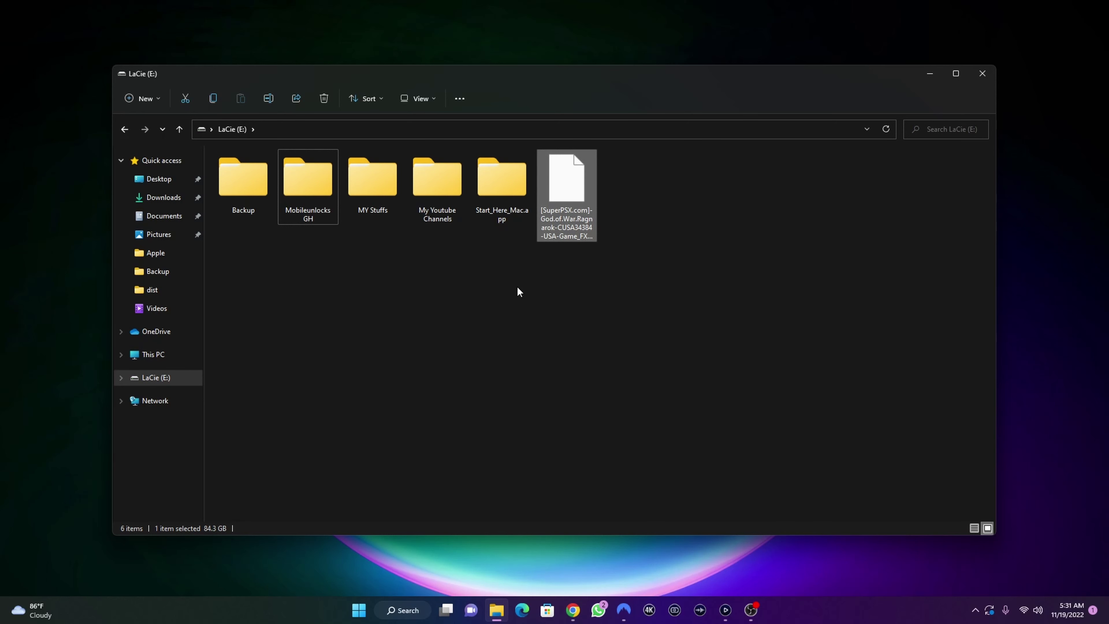
scroll(565, 221, "down", 1)
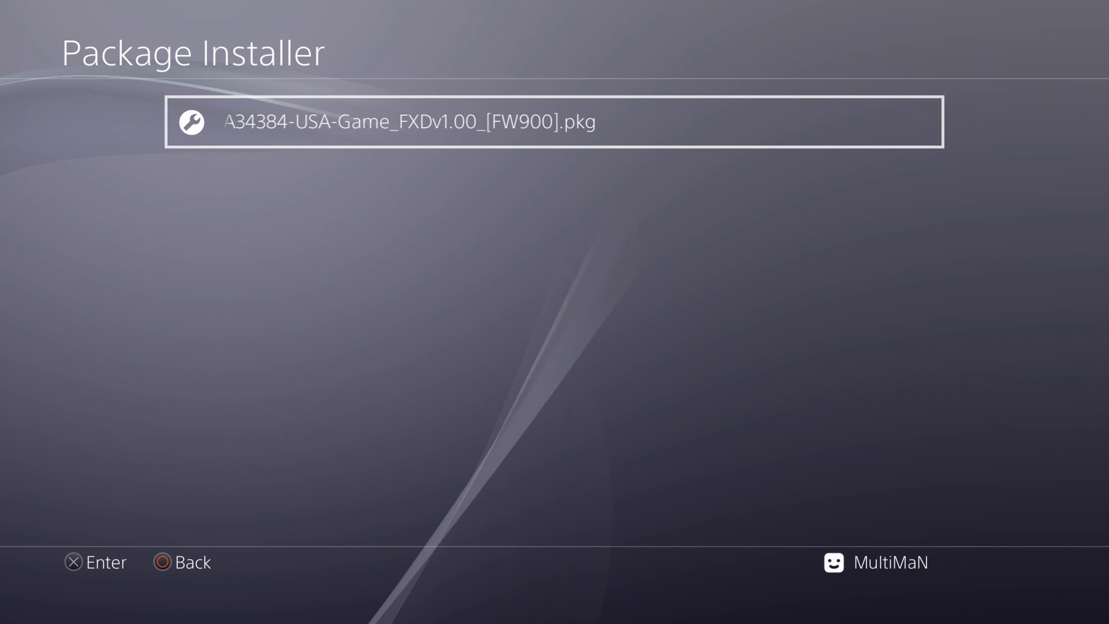
- Leave the Package Installer and GoldHEN settings for the PS4 home screen and start God of War Ragnarök
key("Escape")
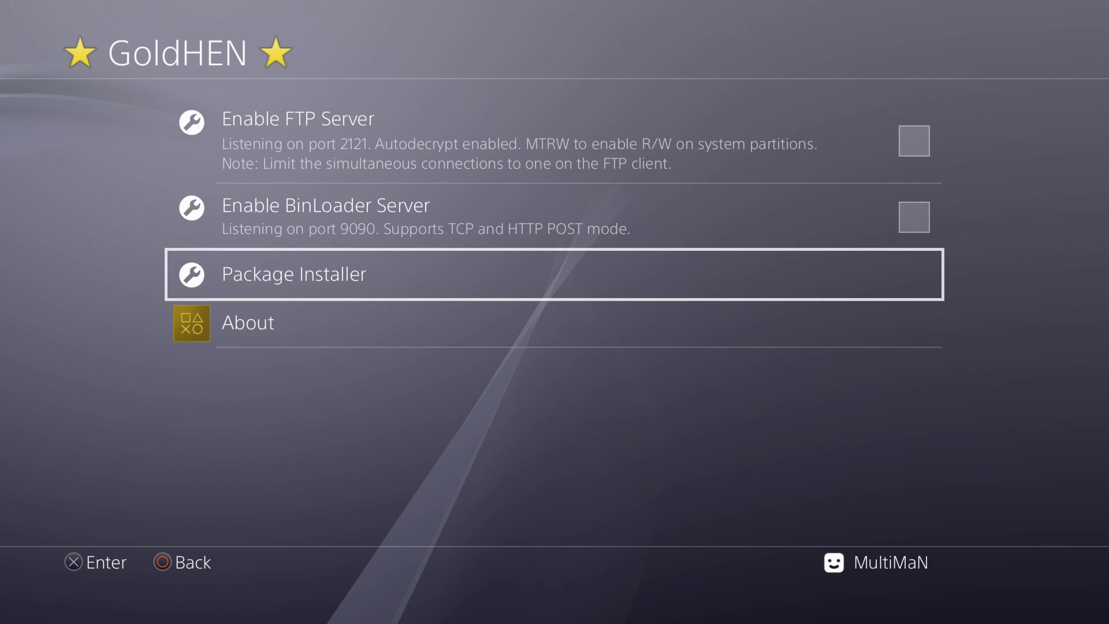
key("Escape")
key("Escape")
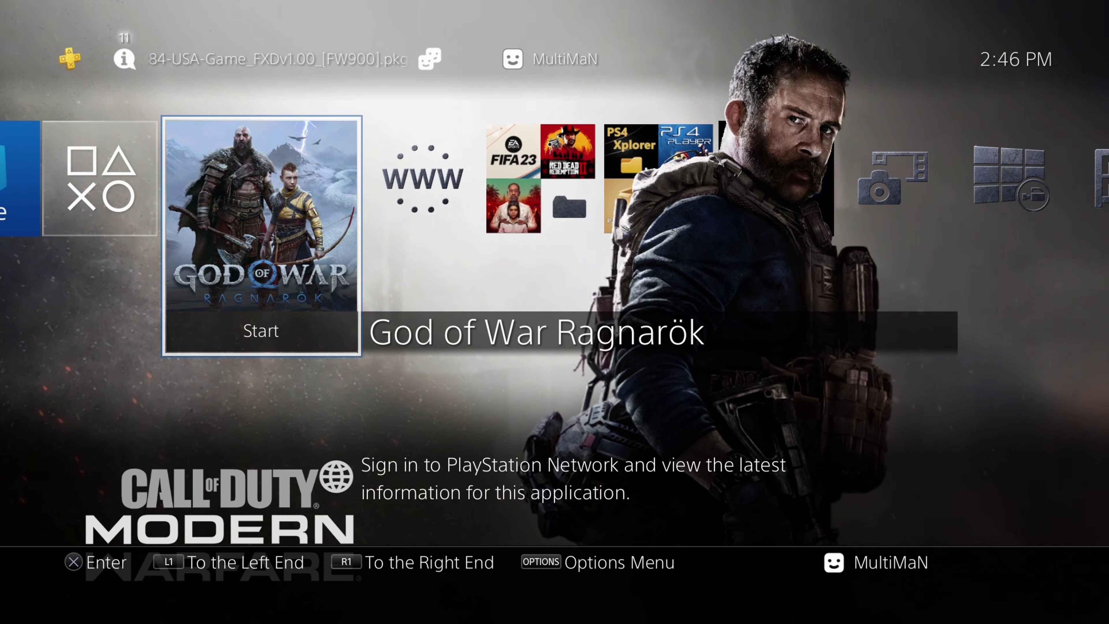
key("Return")
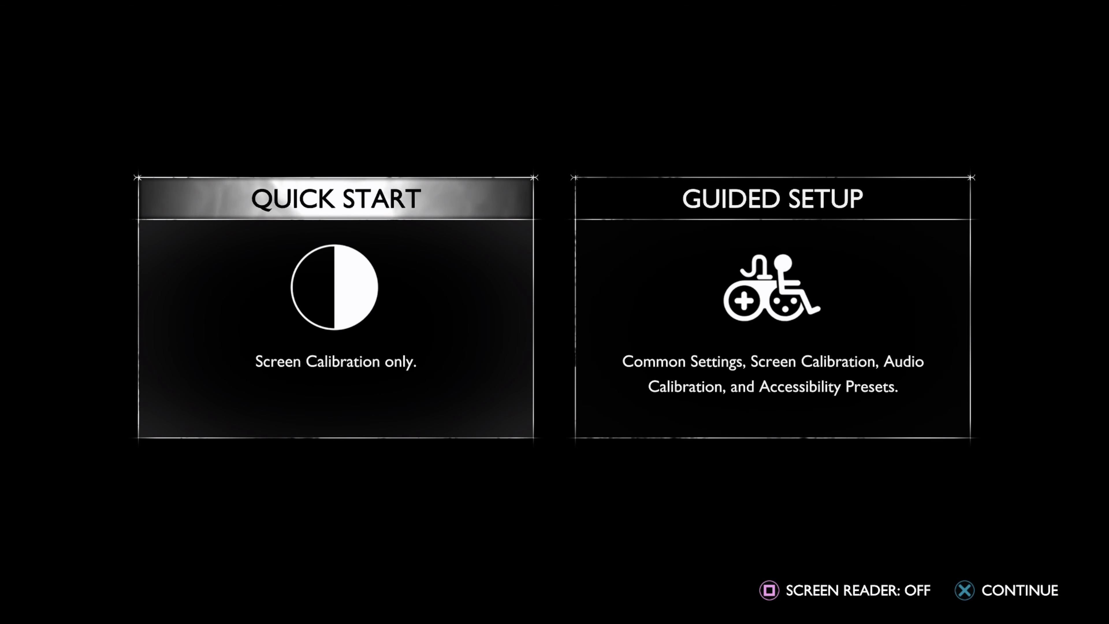
- Choose the Quick Start setup with screen calibration only
key("Right")
key("Left")
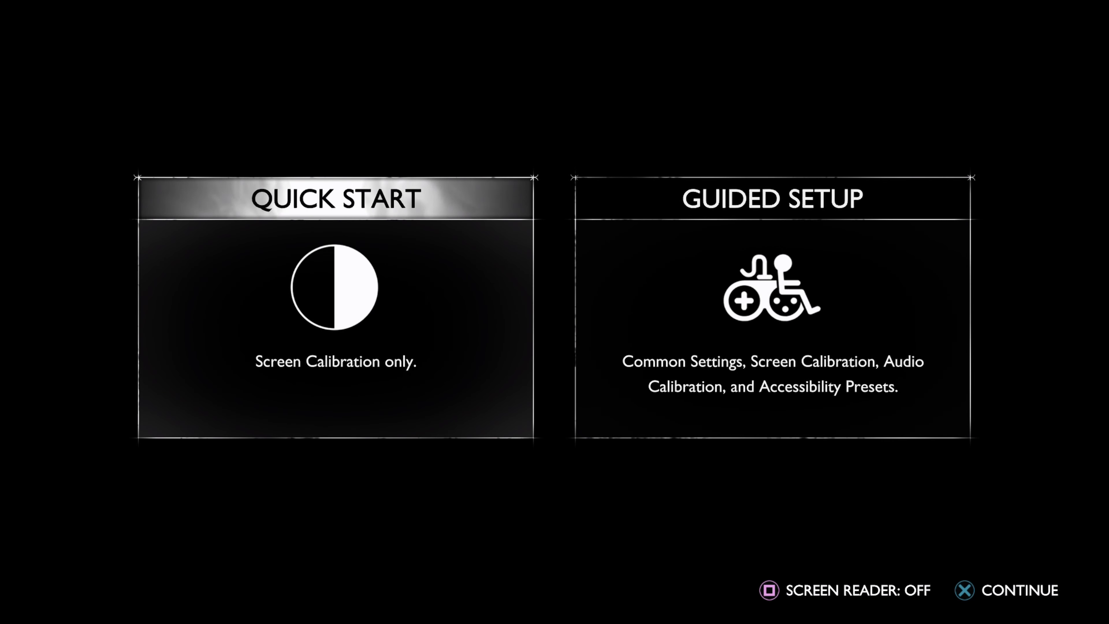
key("Return")
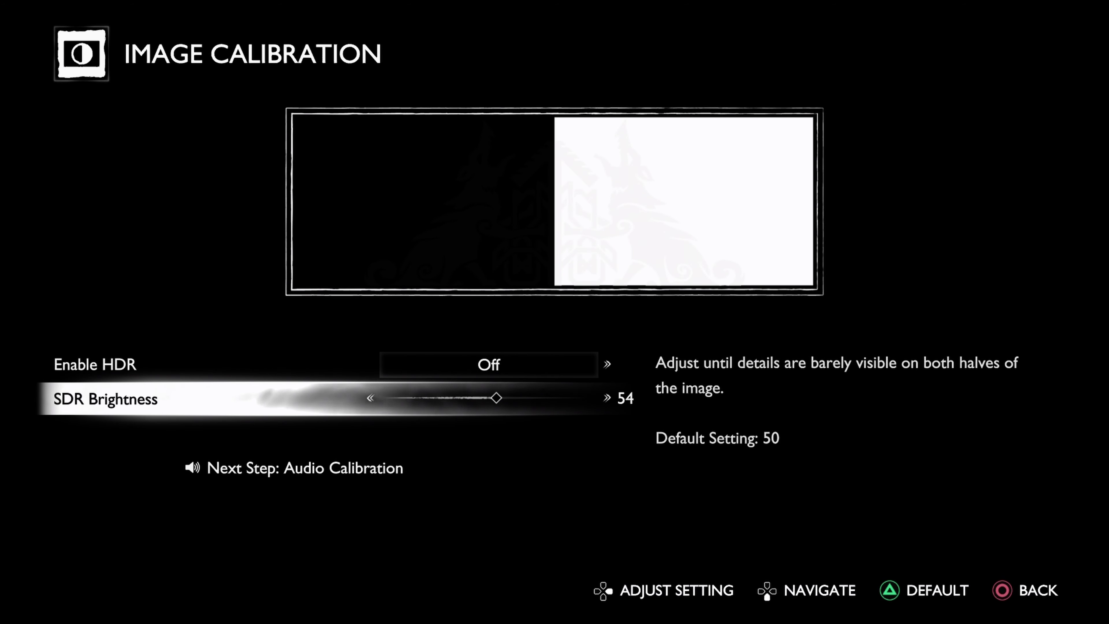
- Set the SDR Brightness to 55 in Image Calibration and continue to Audio Calibration
key("Down")
key("Up")
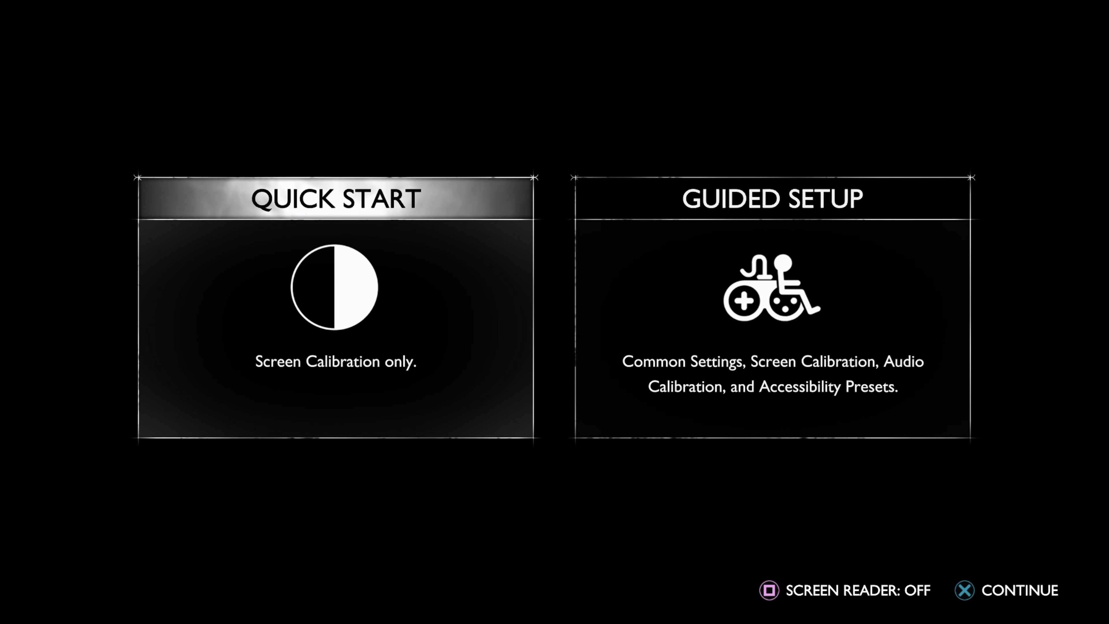
key("Down")
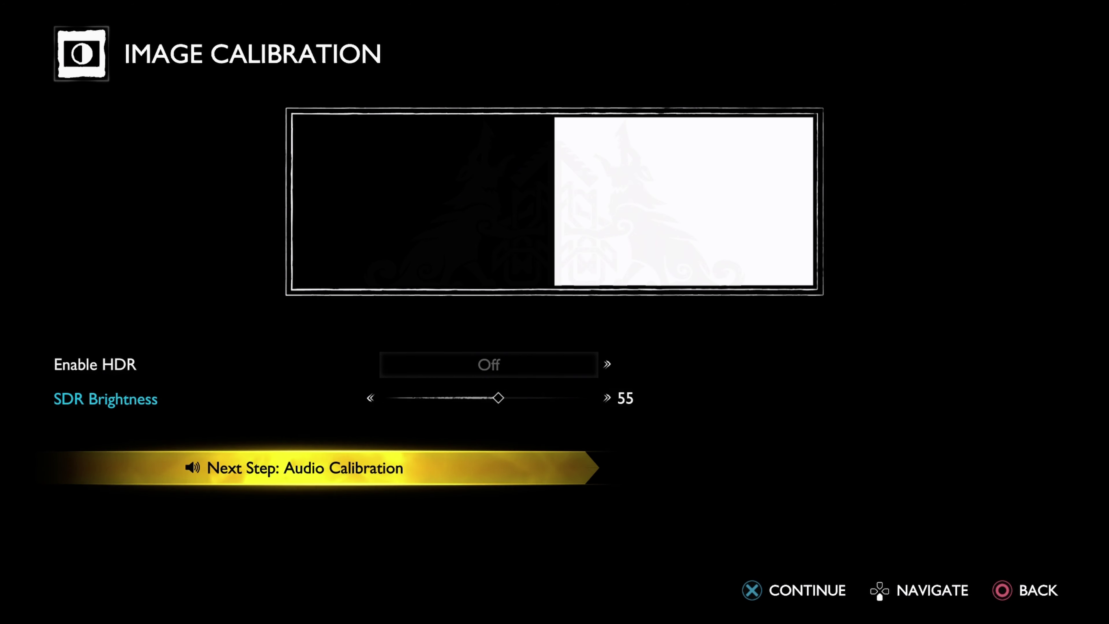
key("Up")
key("Down")
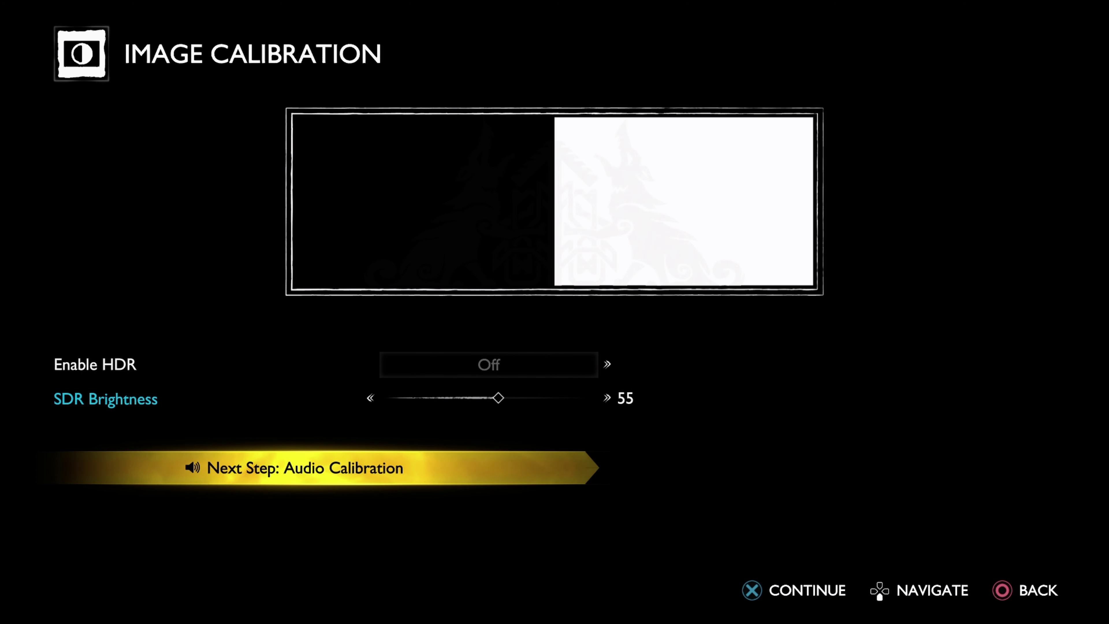
key("Return")
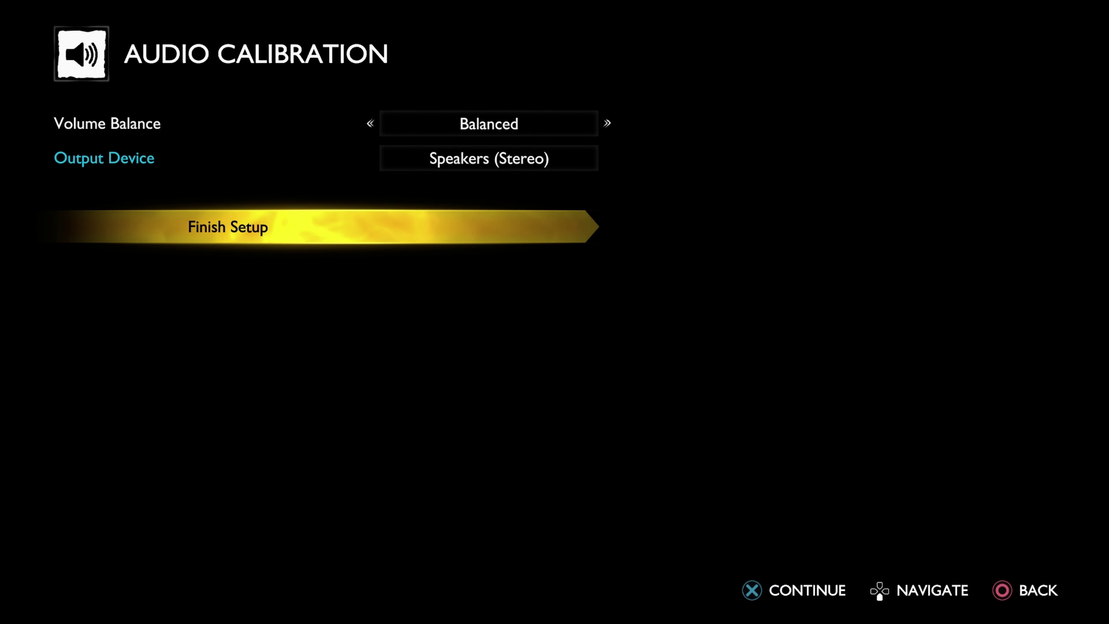